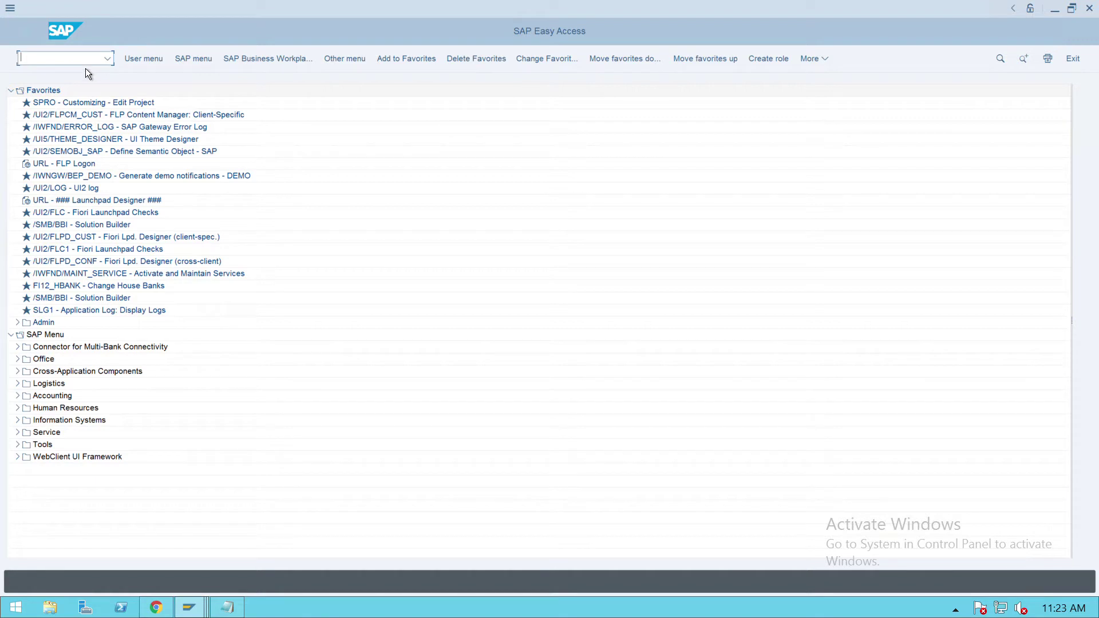
# Open the Depreciation Posting Run via AFAB for company code P001, fiscal year 2021
pyautogui.write('afab')
pyautogui.press('Return')
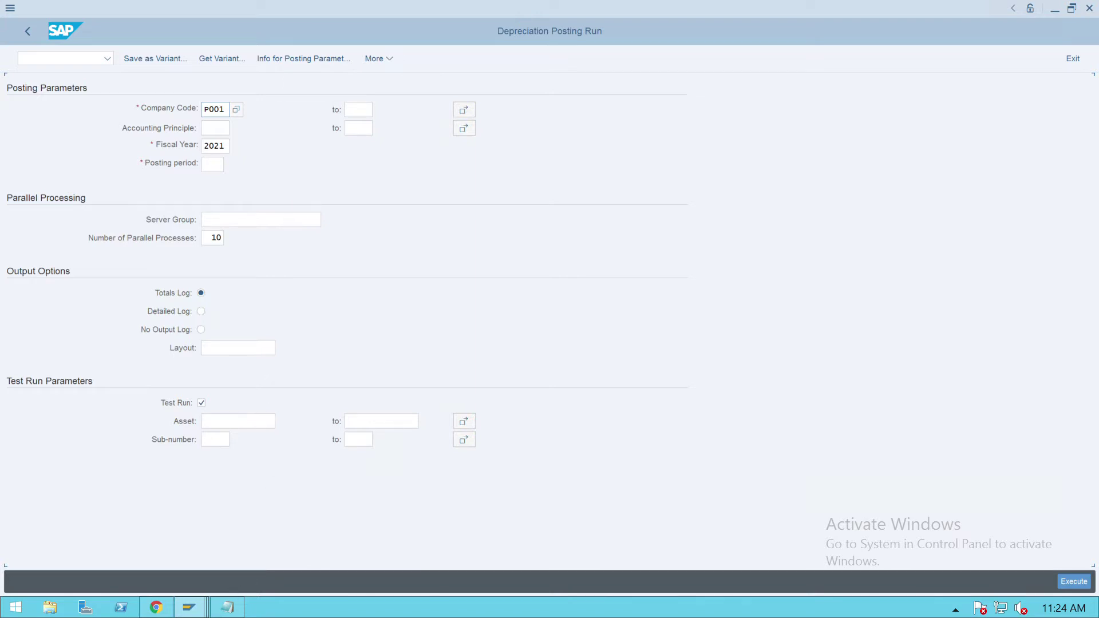
pyautogui.moveTo(189, 607)
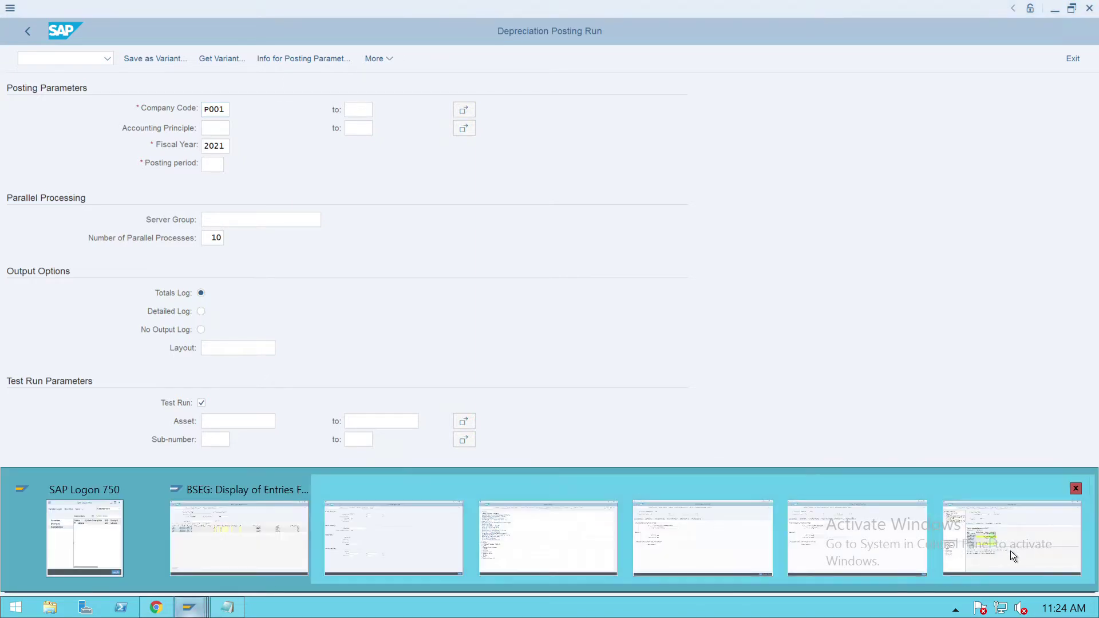
pyautogui.click(1011, 550)
pyautogui.click(109, 61)
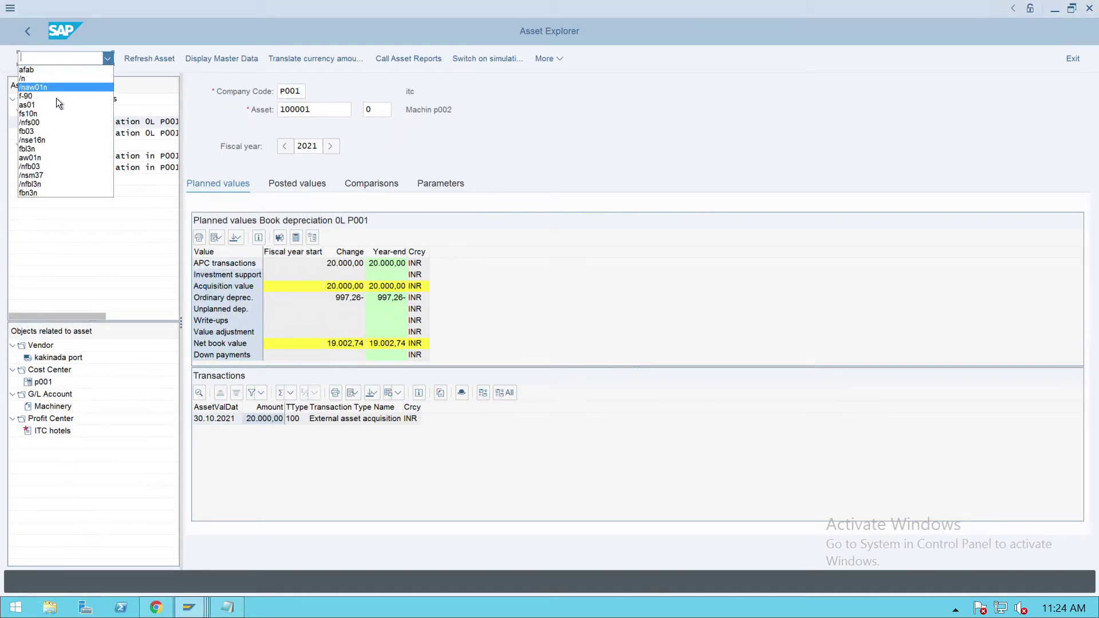
pyautogui.click(215, 89)
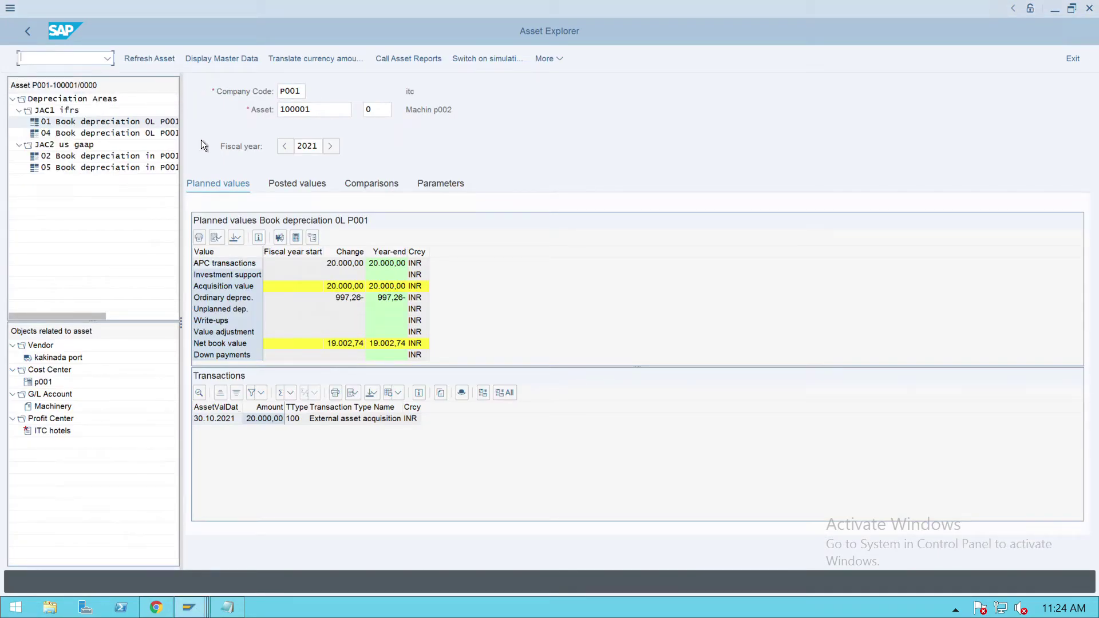
pyautogui.click(310, 184)
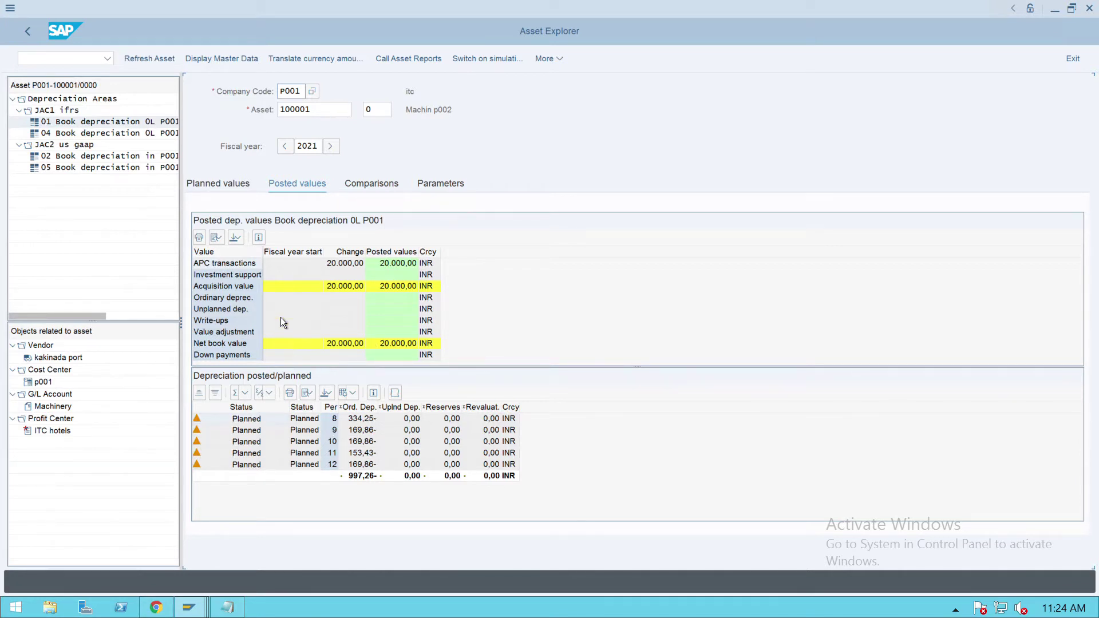
pyautogui.click(240, 191)
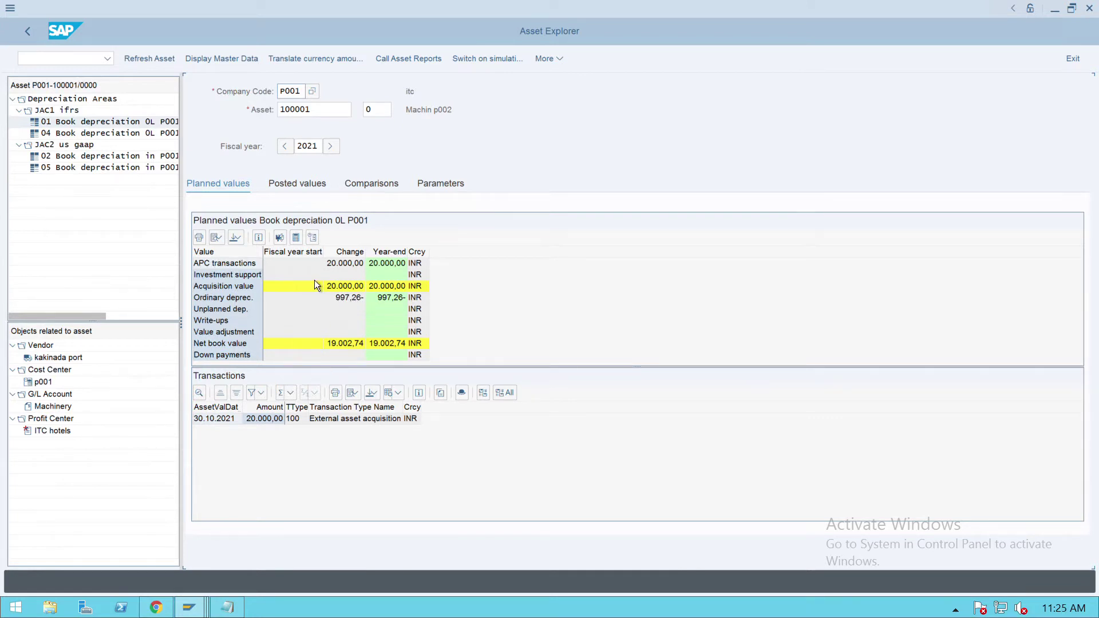
pyautogui.click(303, 197)
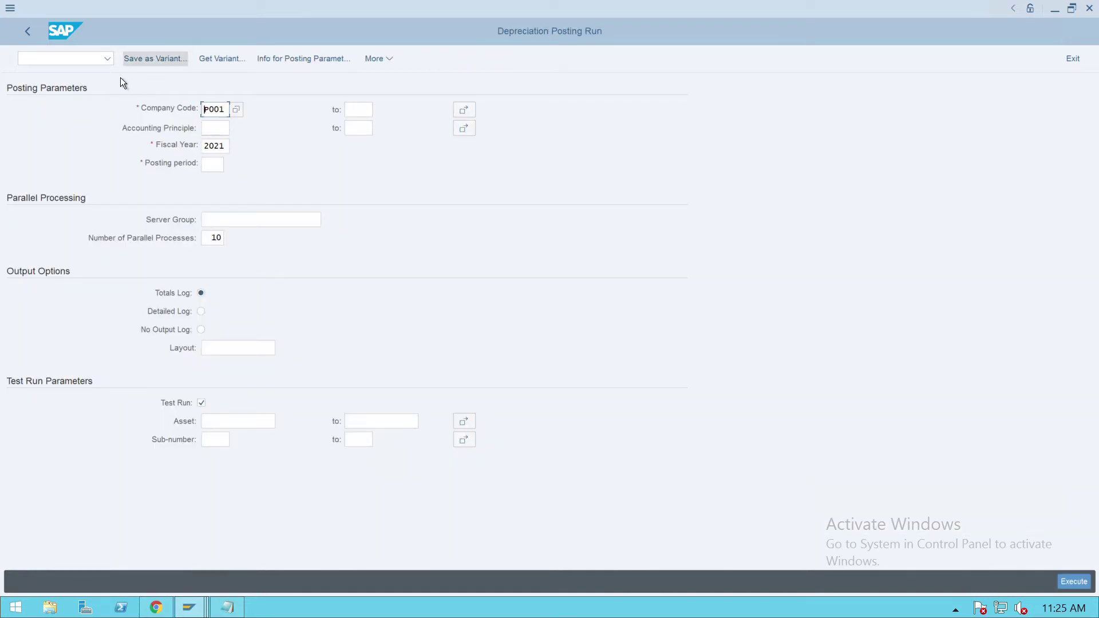
pyautogui.click(107, 58)
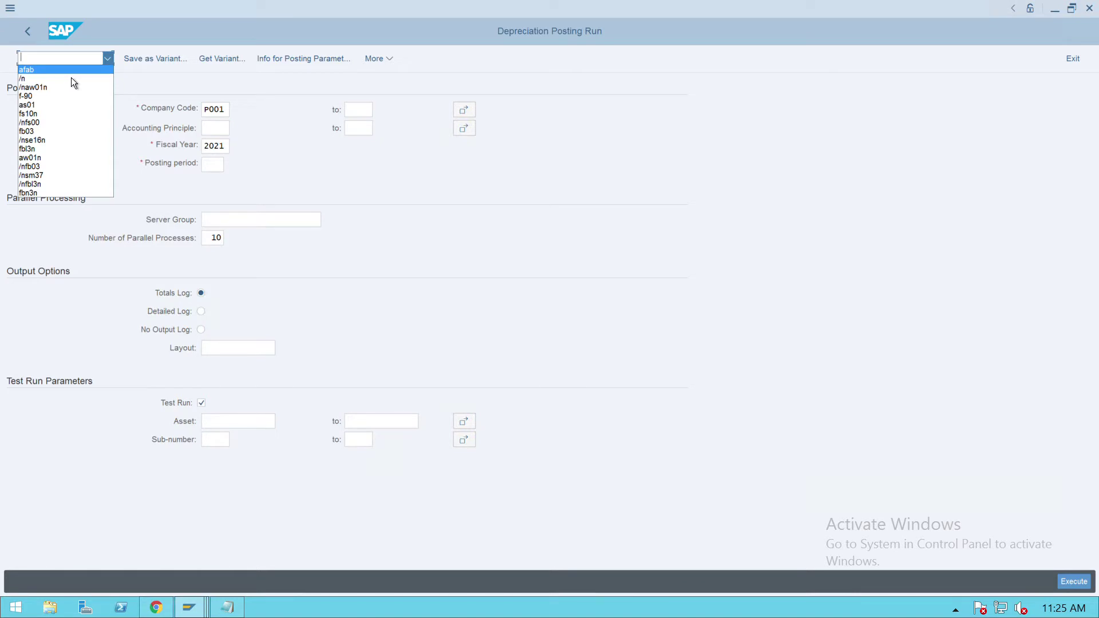
# Enter posting period 8 and execute the test run, continuing past the future-period warning
pyautogui.click(199, 119)
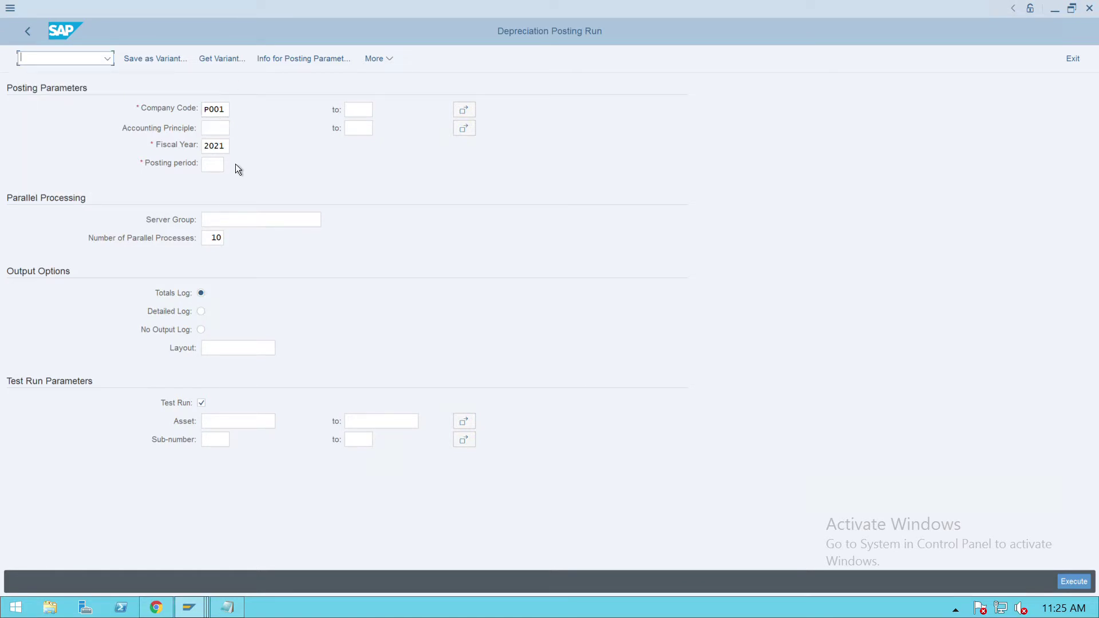
pyautogui.click(213, 241)
pyautogui.click(223, 170)
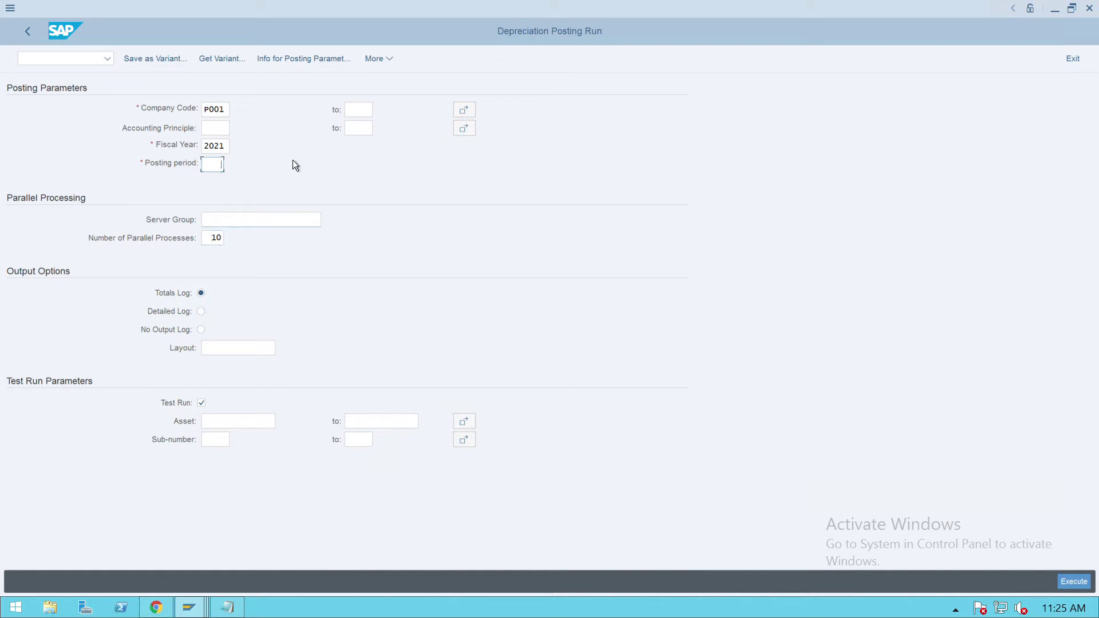
pyautogui.write('8')
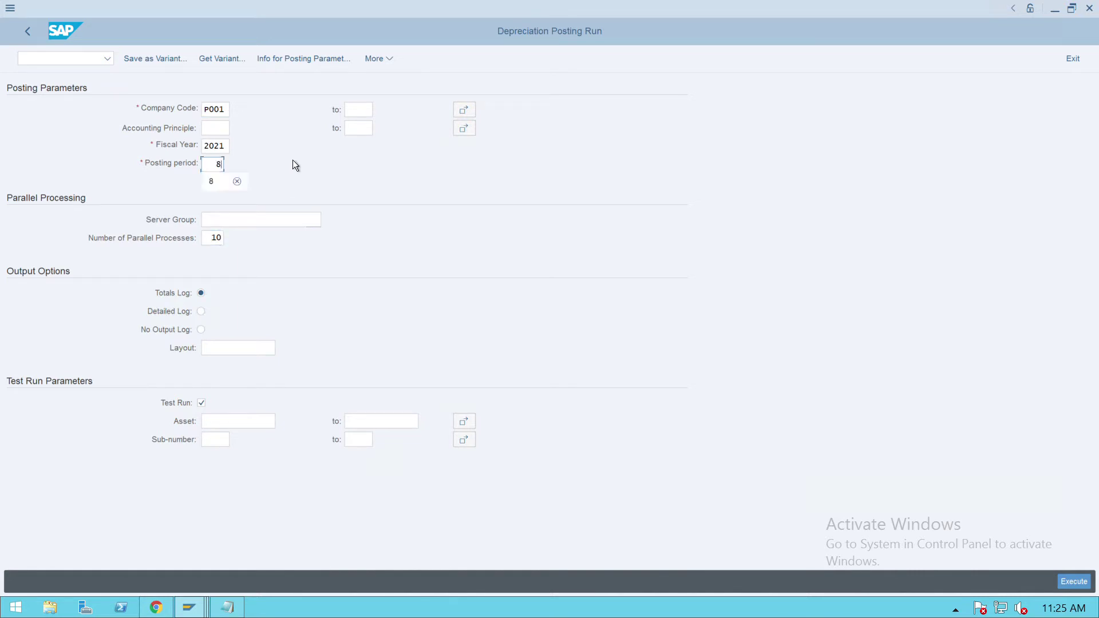
pyautogui.press('Escape')
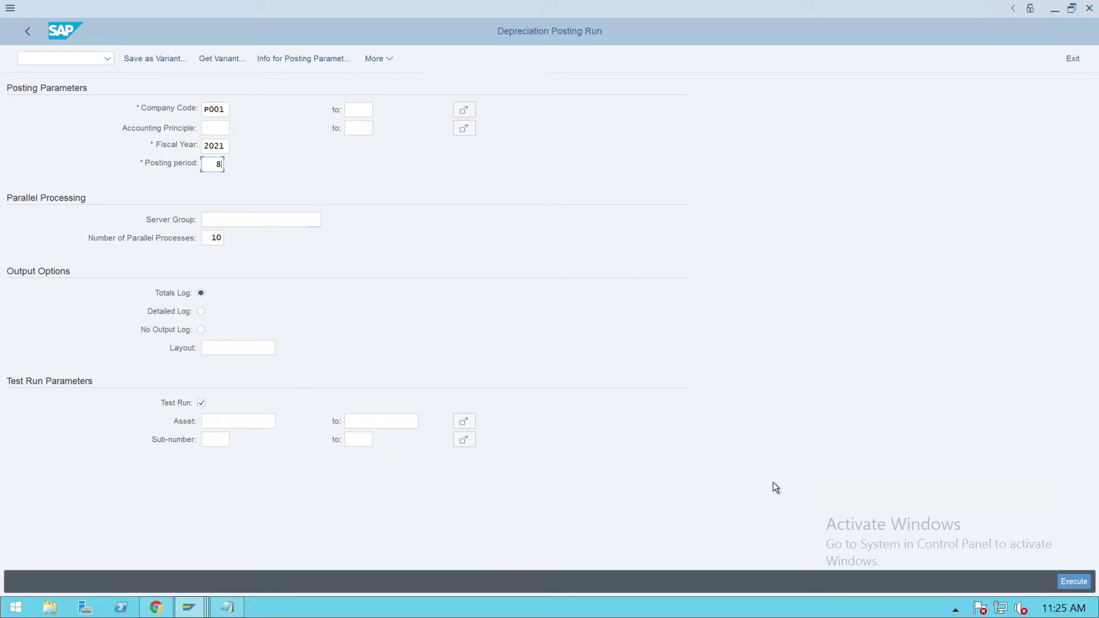
pyautogui.click(1074, 582)
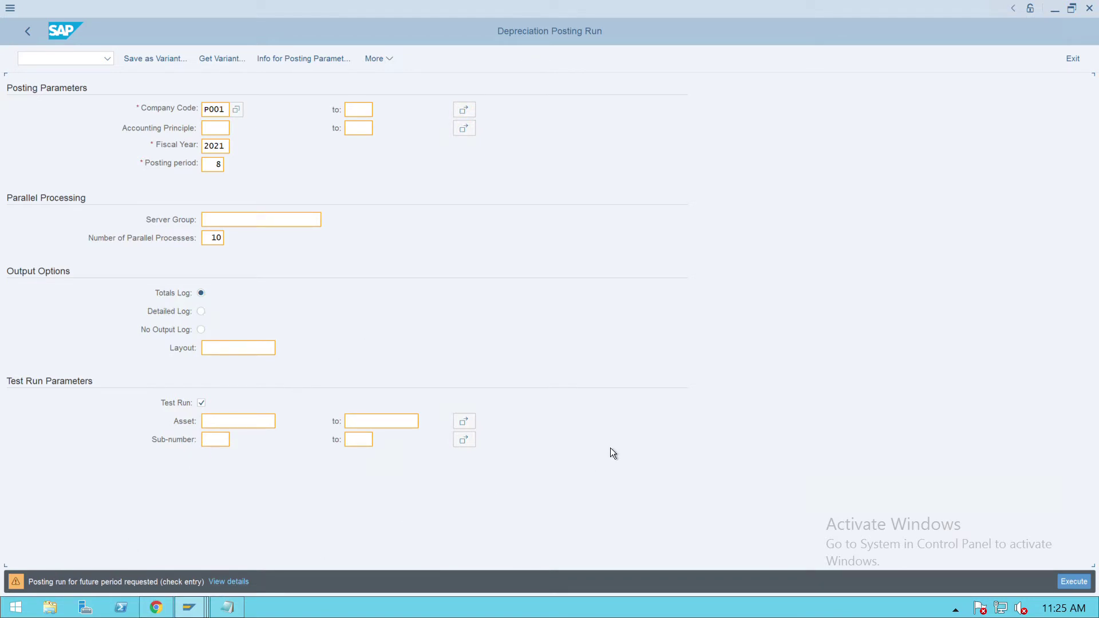
pyautogui.press('Return')
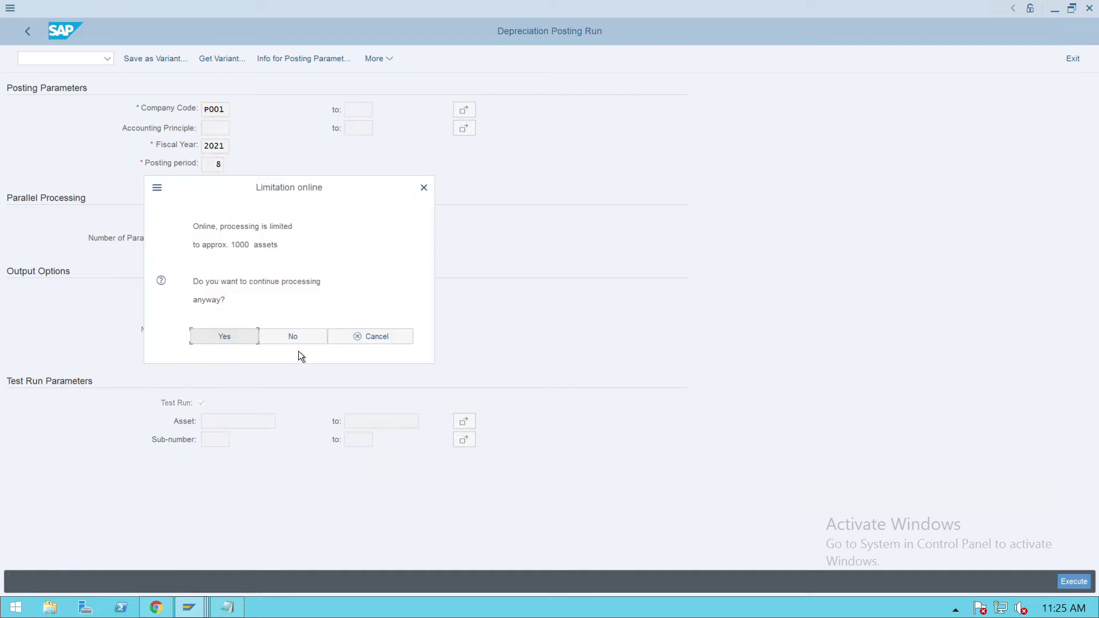
# Continue despite the online asset limit, review the 416,44- INR test result, then go back
pyautogui.click(245, 343)
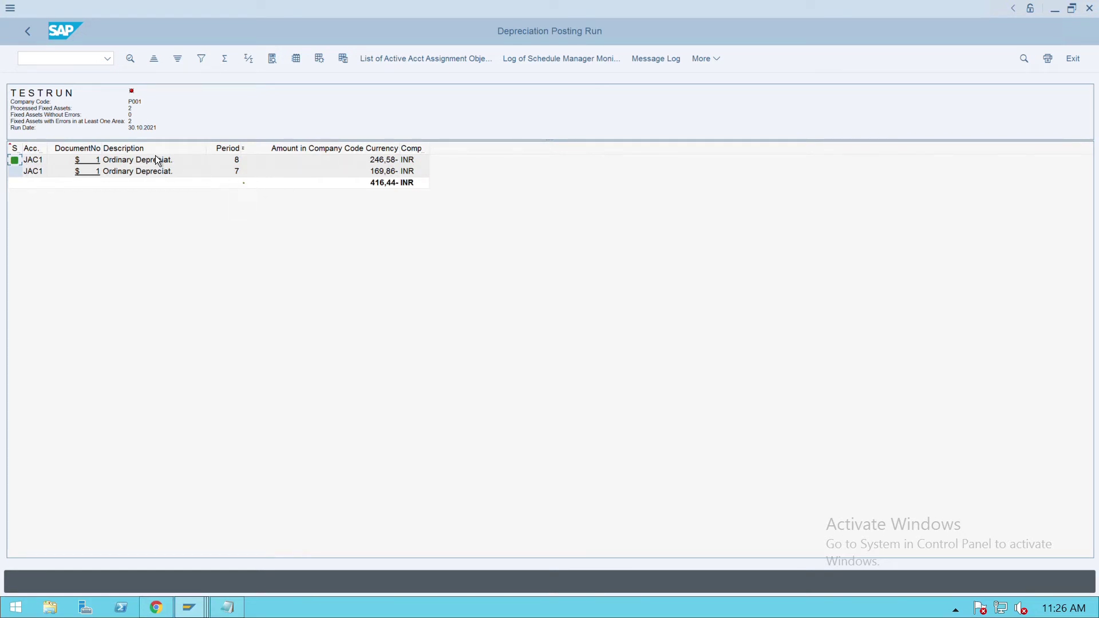
pyautogui.click(34, 38)
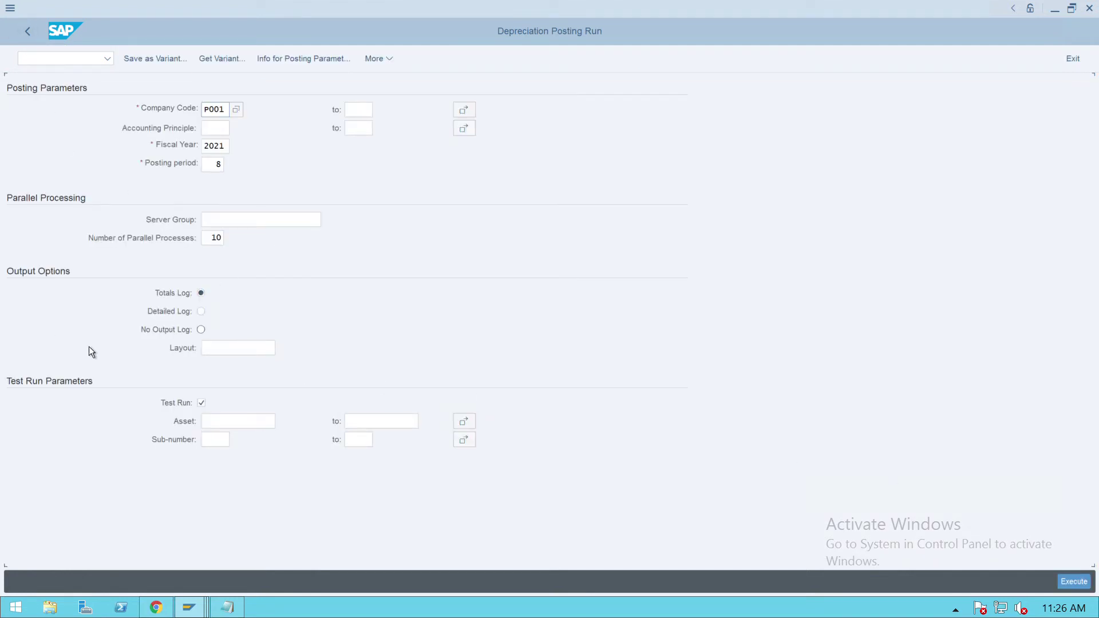
# Turn off Test Run and schedule the period 8 posting as an immediate background job
pyautogui.click(201, 403)
pyautogui.click(389, 61)
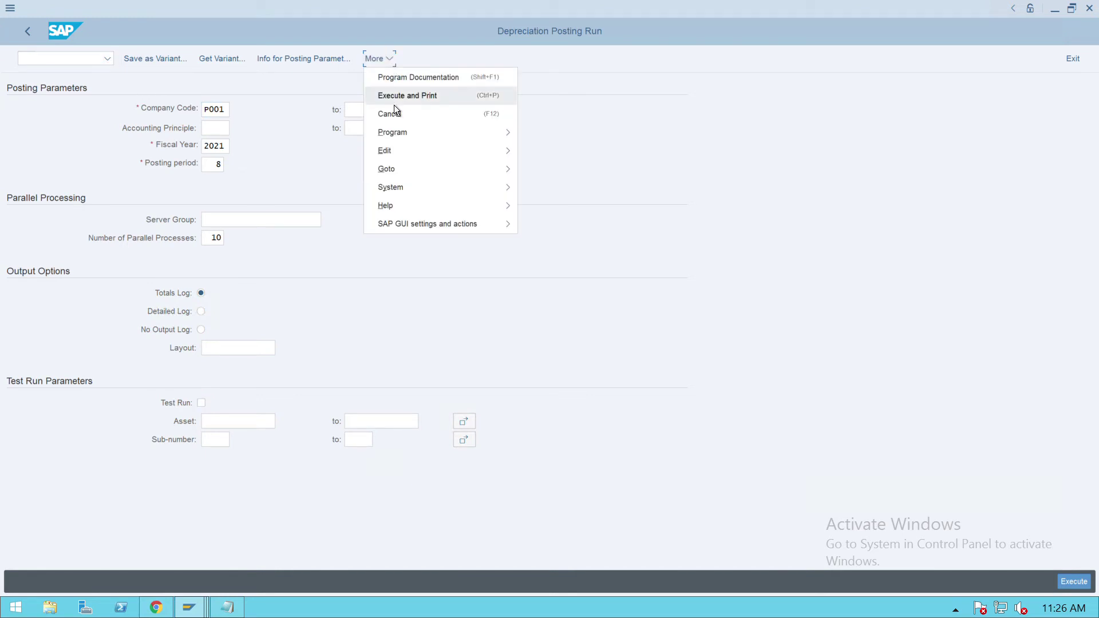
pyautogui.moveTo(402, 136)
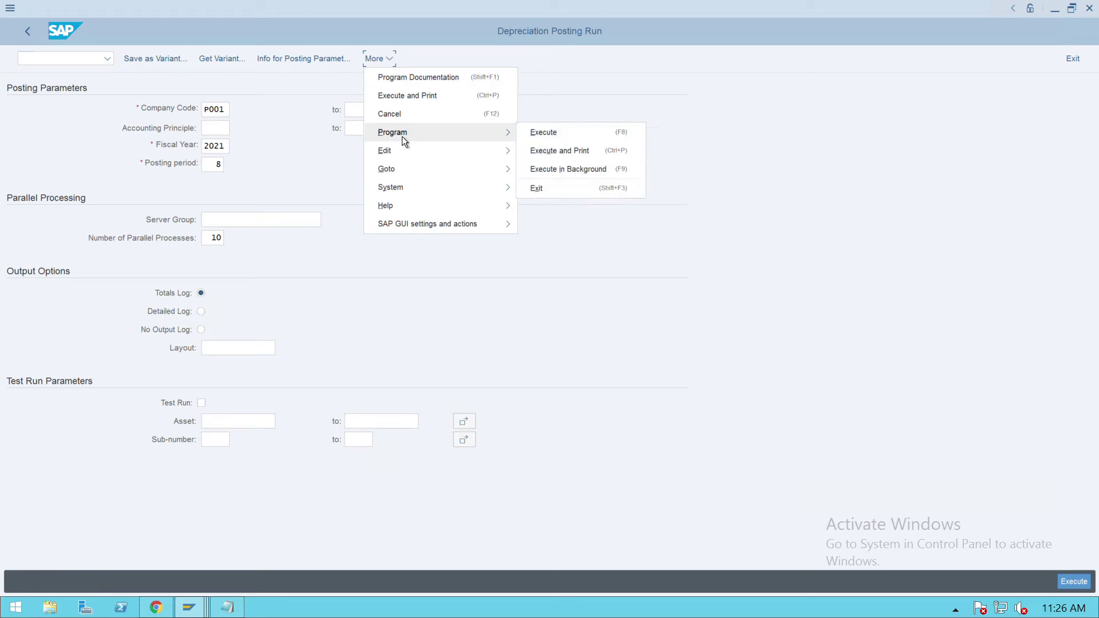
pyautogui.click(593, 175)
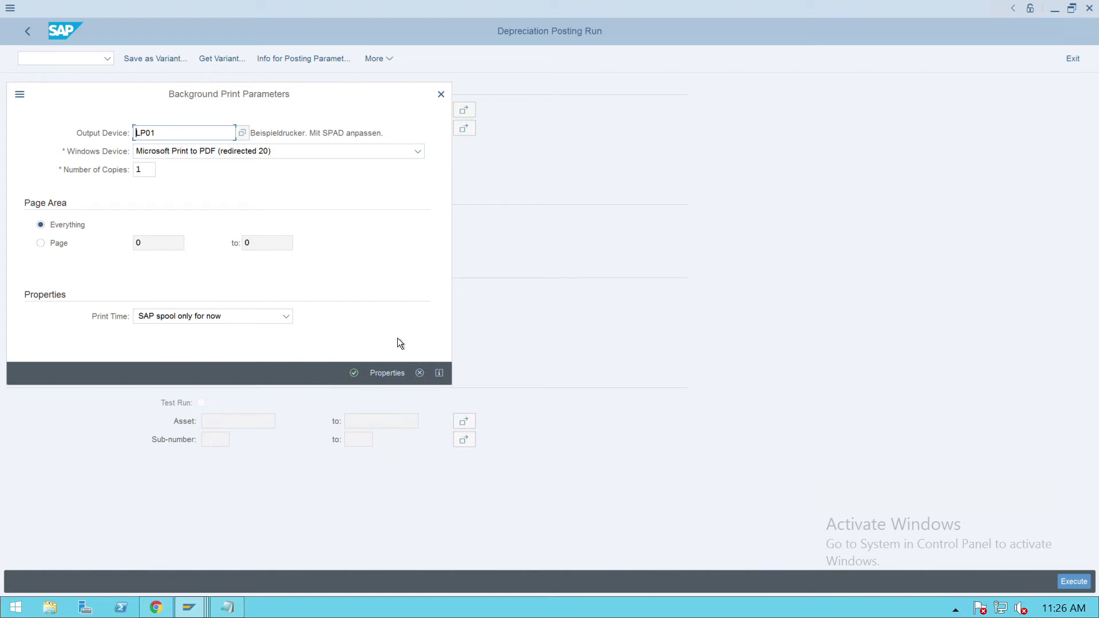
pyautogui.click(361, 379)
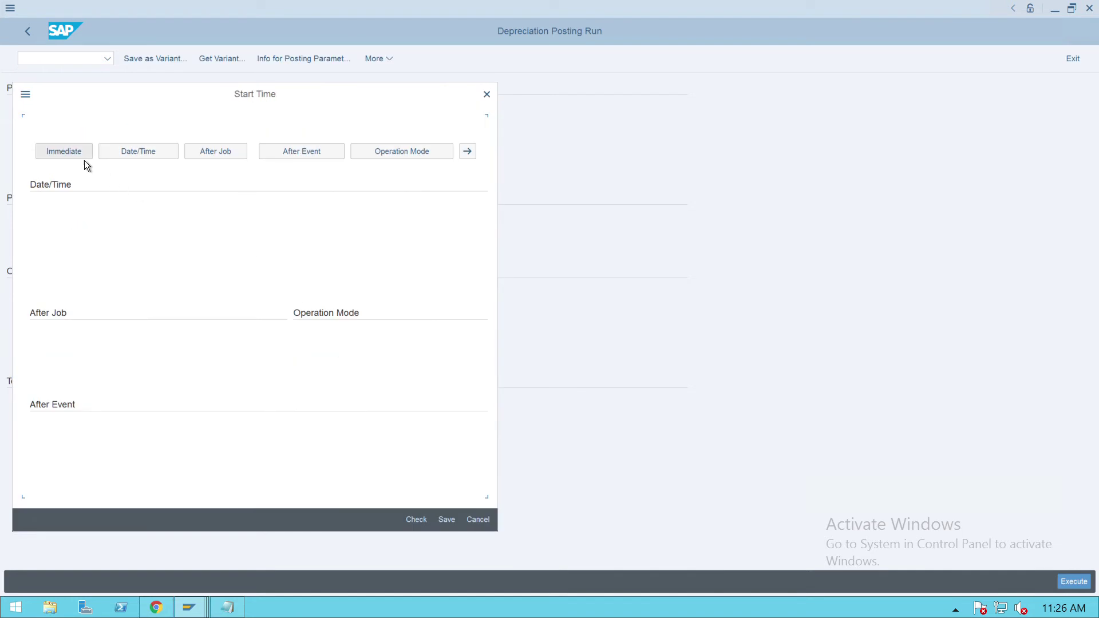
pyautogui.click(80, 156)
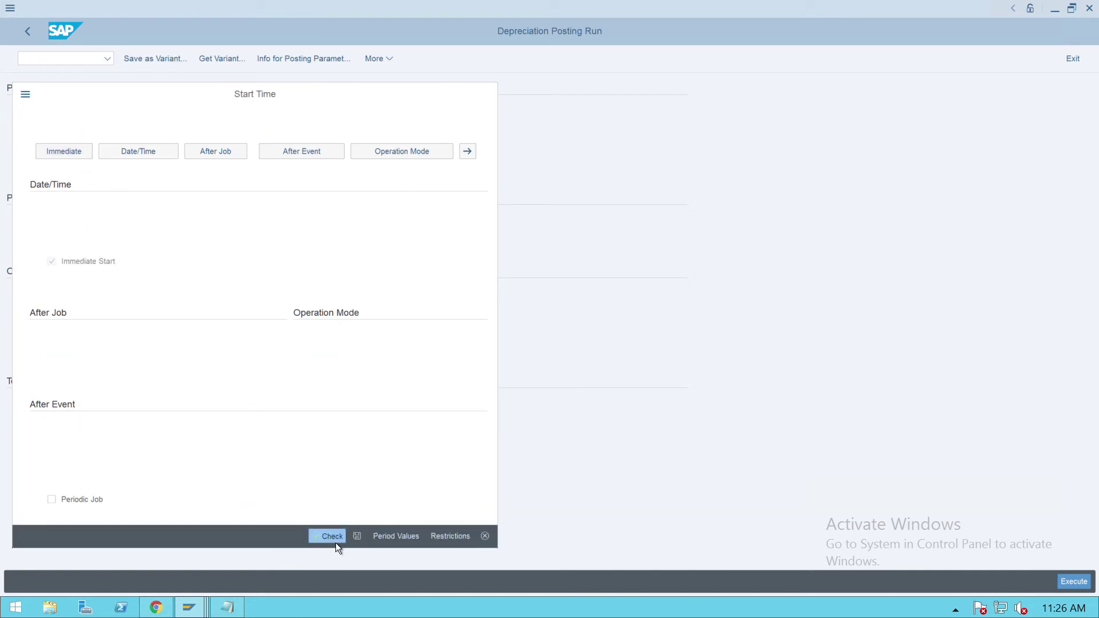
pyautogui.click(368, 543)
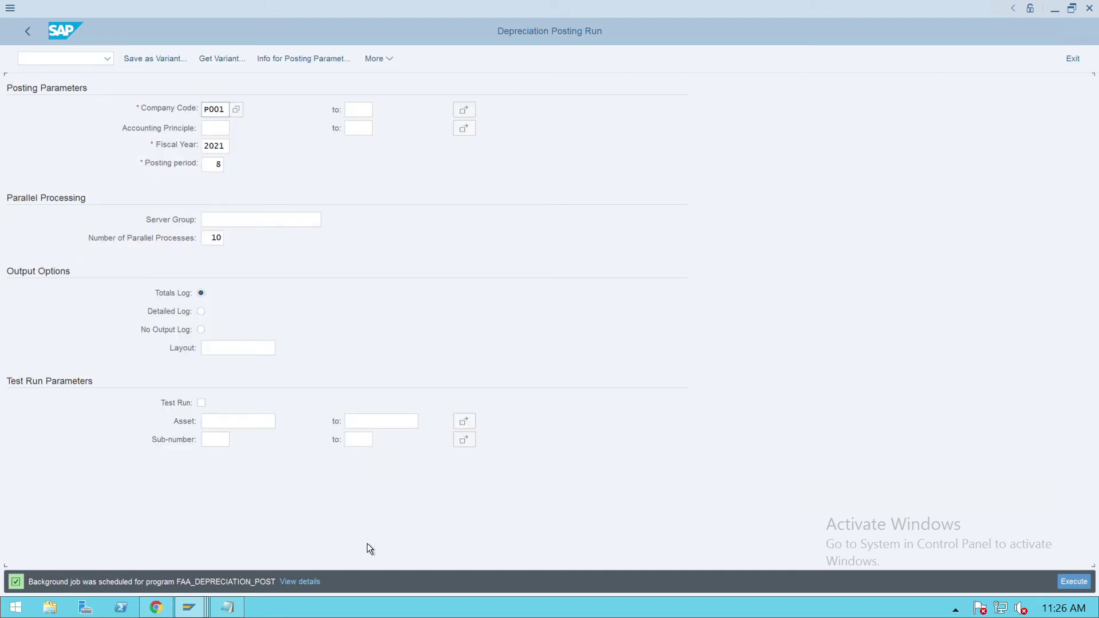
# Open SM37 and list jobs to confirm FAA_DEPRECIATION_POST finished
pyautogui.click(64, 66)
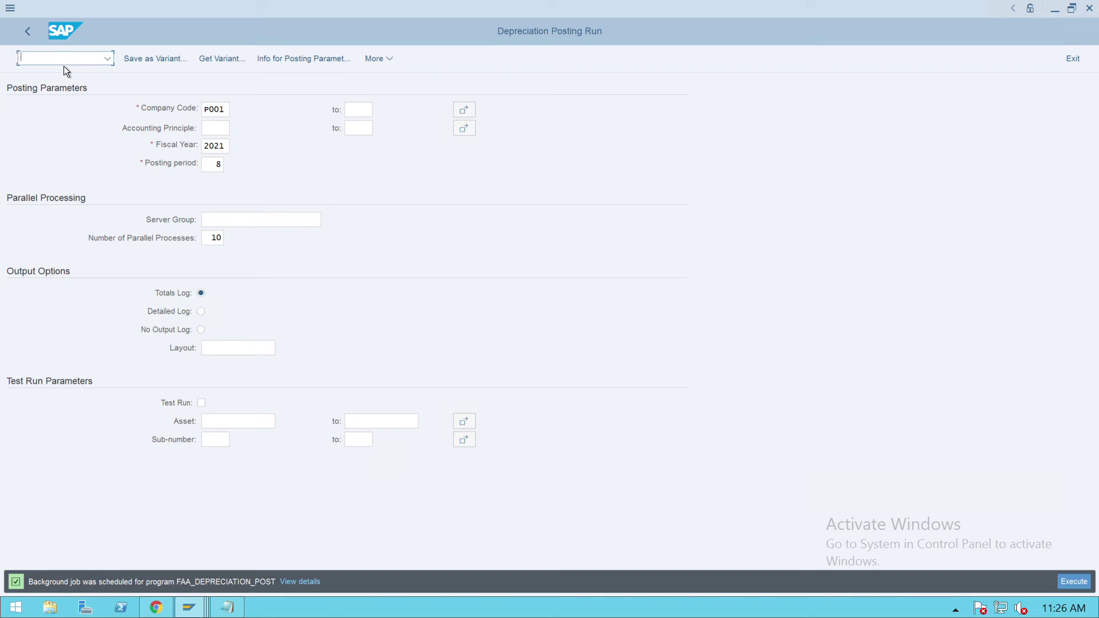
pyautogui.write('/nsm37')
pyautogui.press('Return')
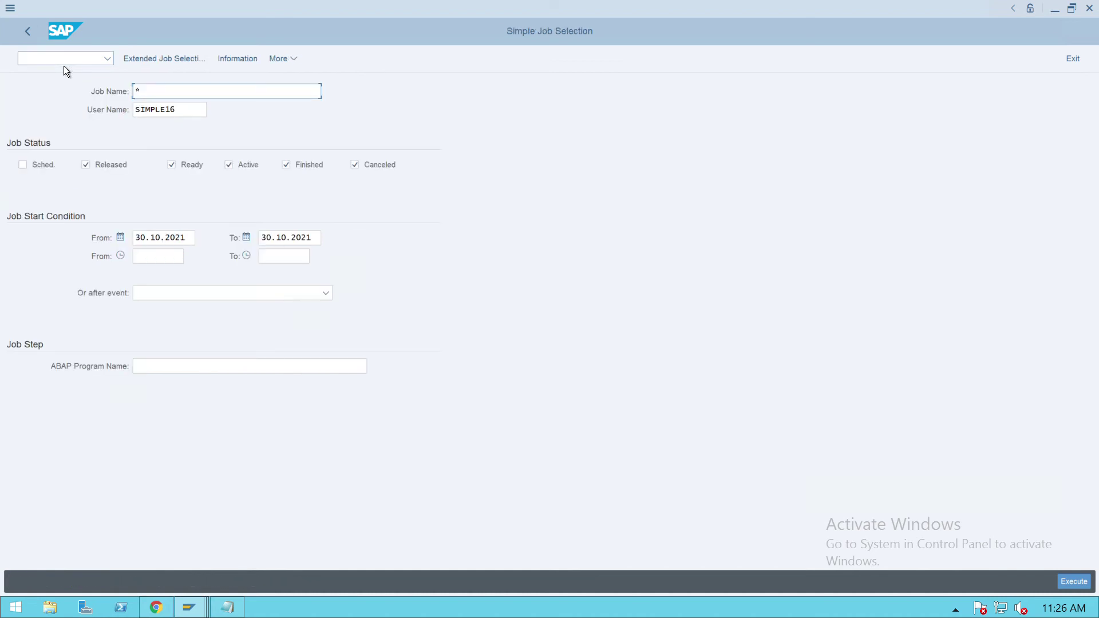
pyautogui.click(1074, 581)
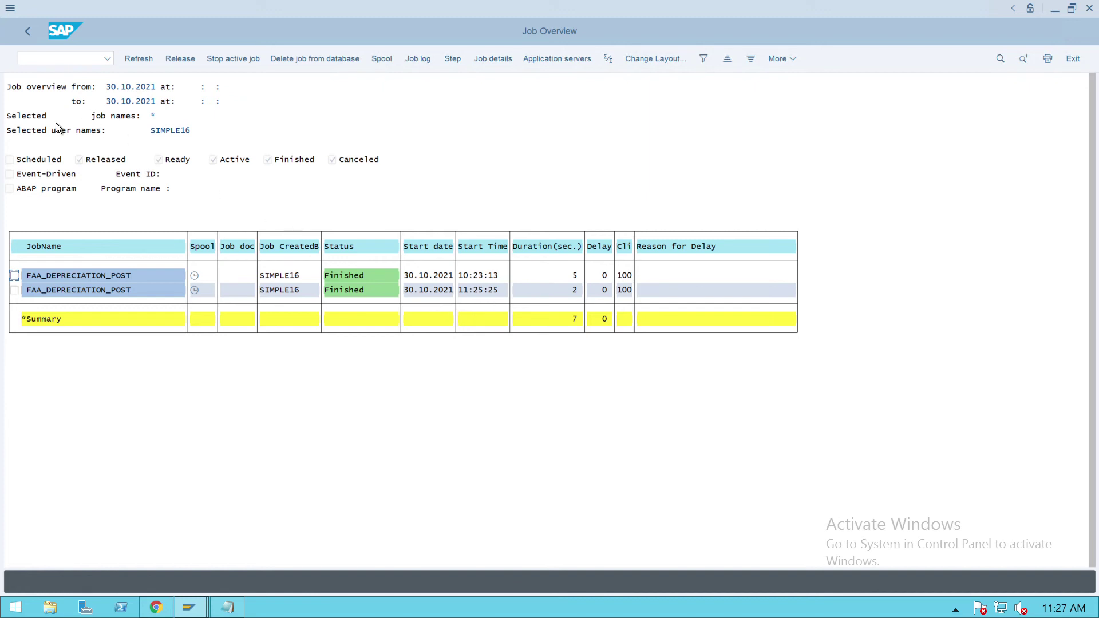
# Refresh asset 100001 in Asset Explorer and show its posted values with period 8 depreciation 334,25-
pyautogui.hotkey('alt', 'Tab')
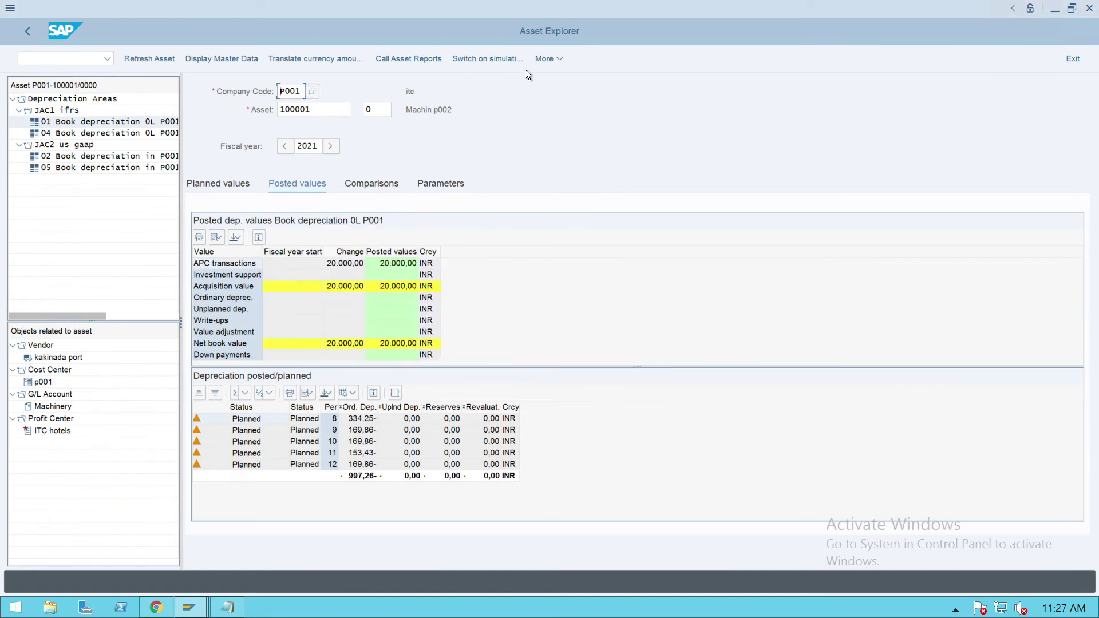
pyautogui.click(558, 63)
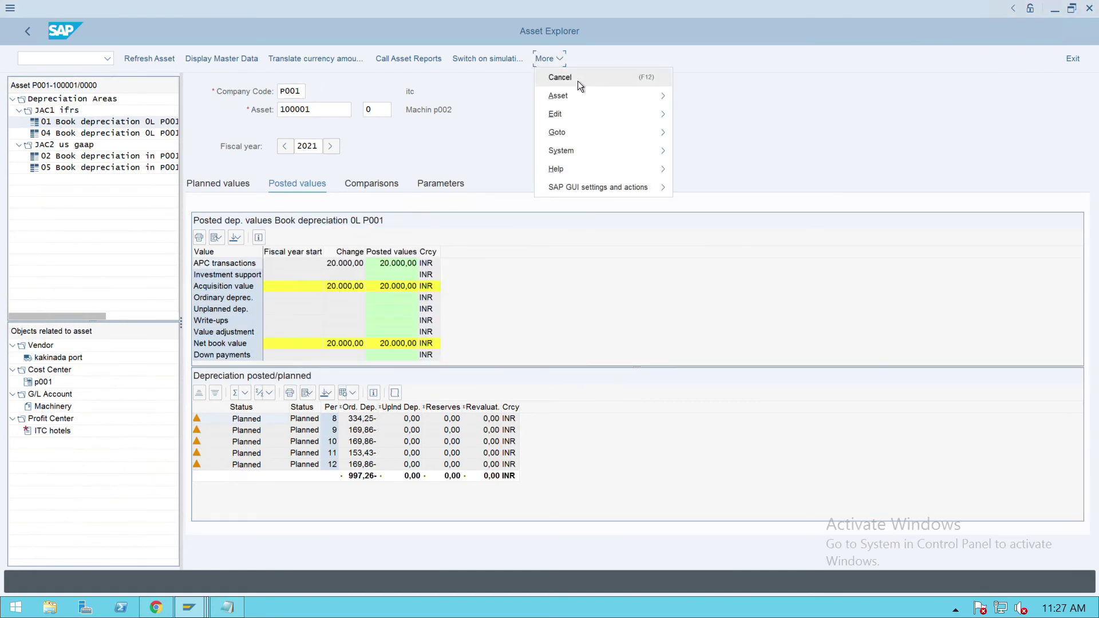
pyautogui.click(497, 93)
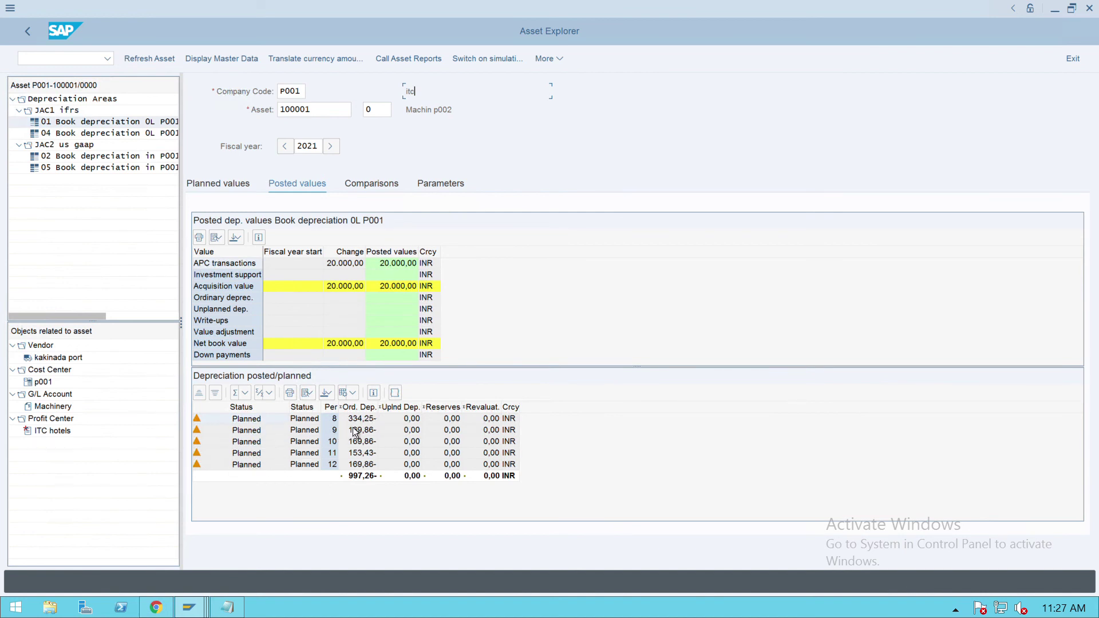
pyautogui.click(151, 65)
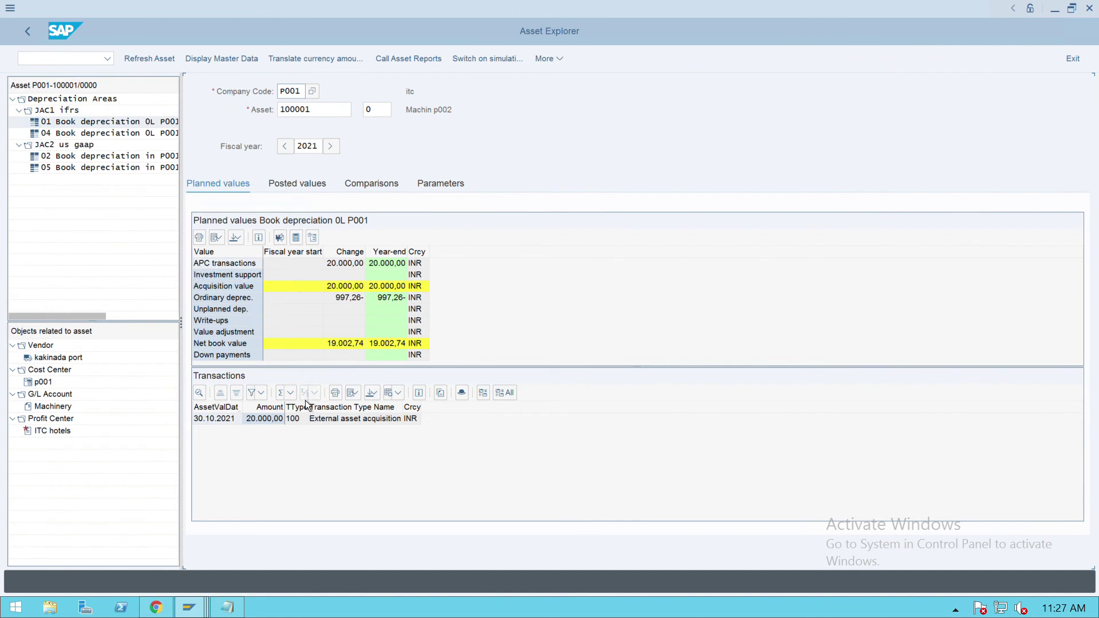
pyautogui.click(301, 191)
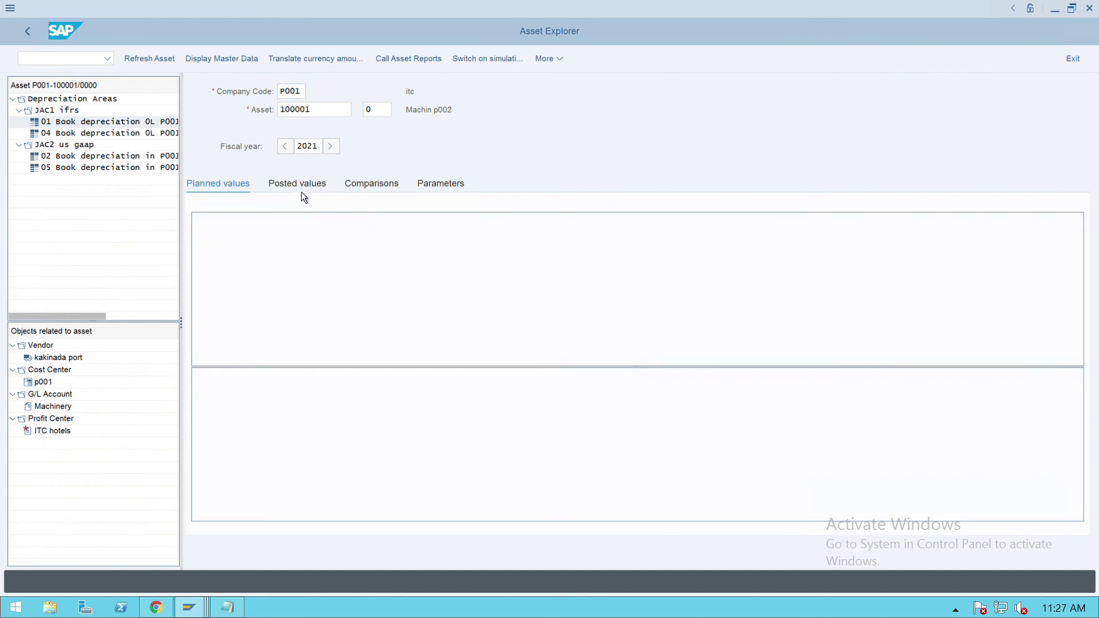